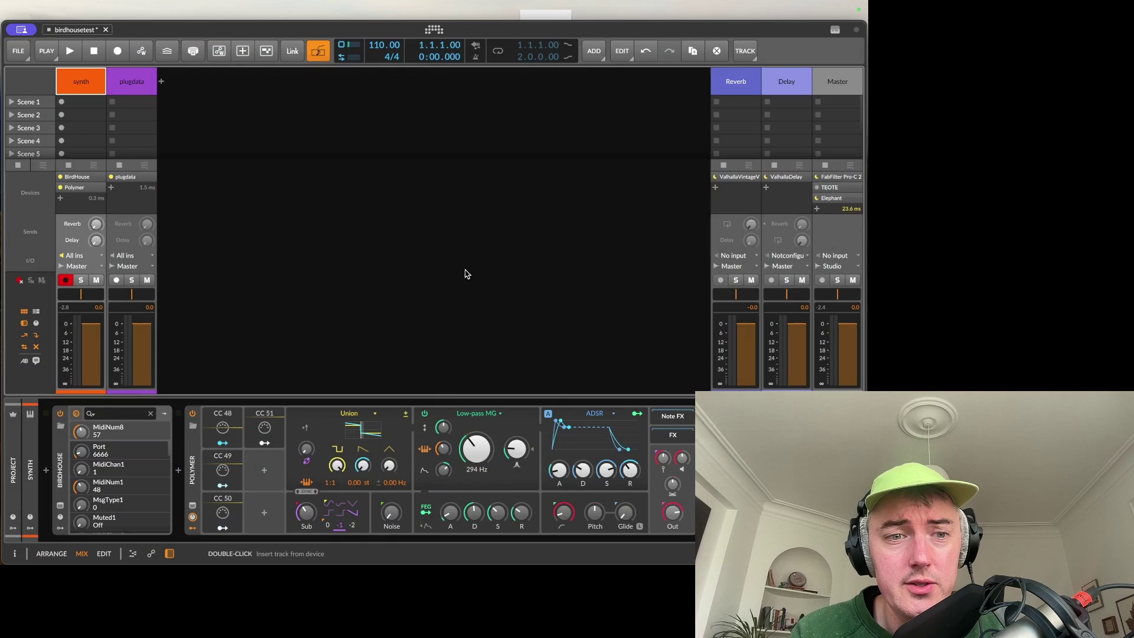
- Assign the CC 51 modulator to Polymer's Sub knob with a small amount, then show BirdHouse's mapping table
left_click(69, 460)
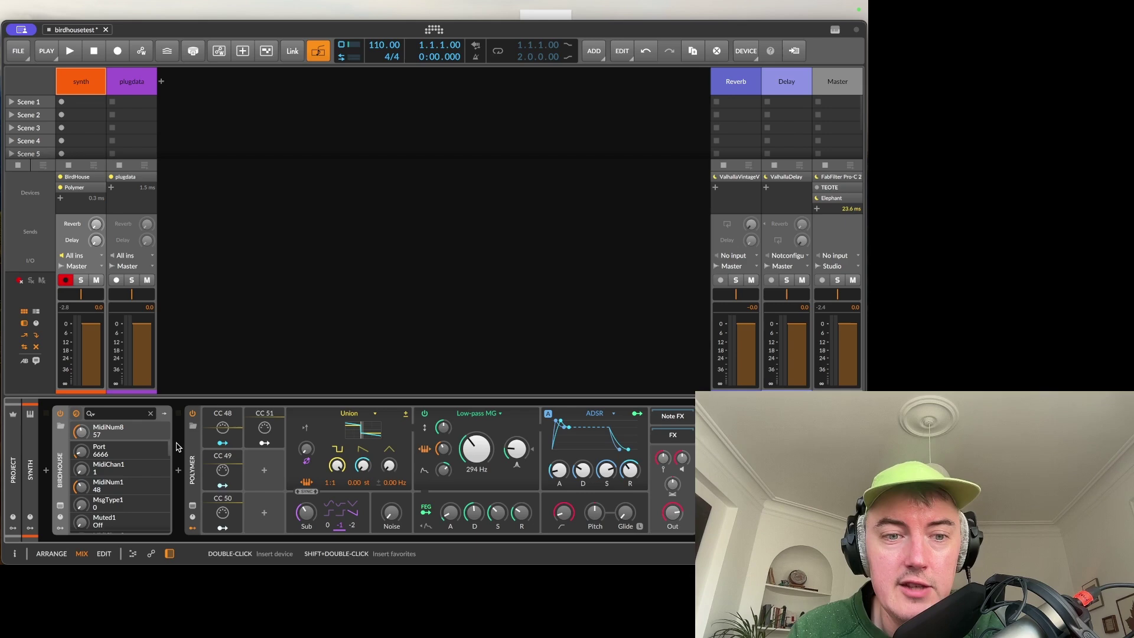
left_click(192, 452)
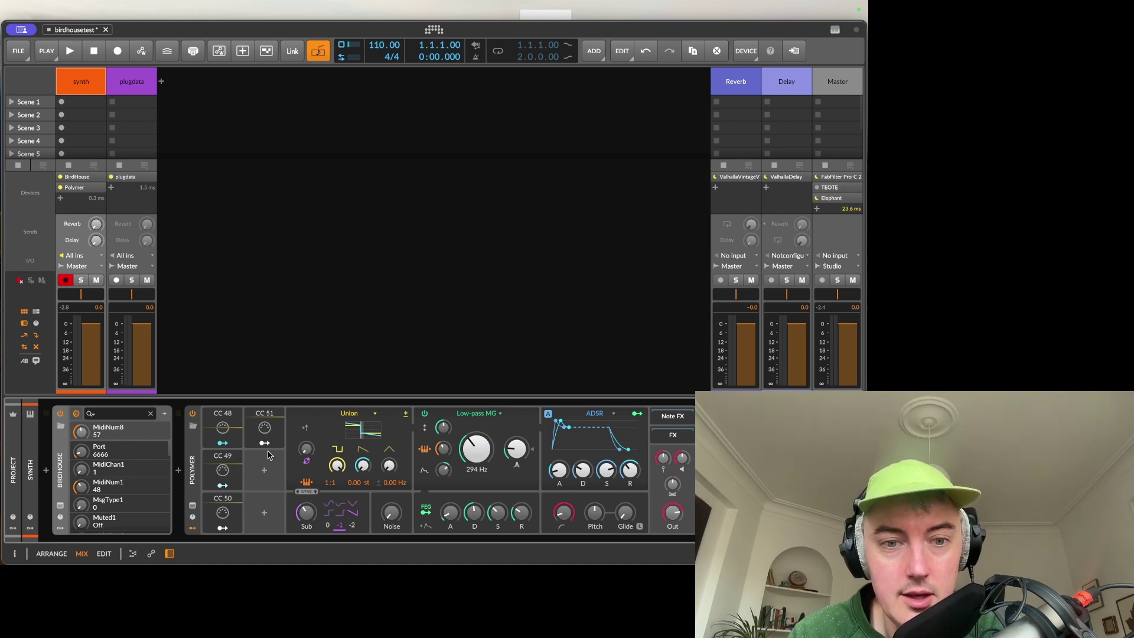
left_click(265, 442)
left_click_drag(306, 512, 306, 505)
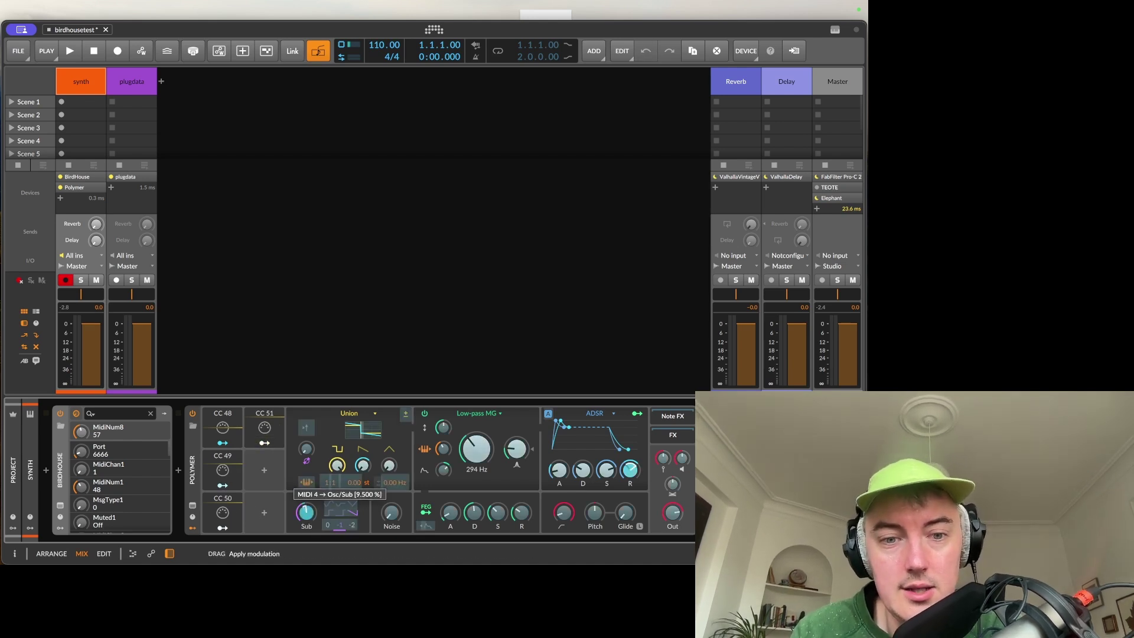
left_click(265, 443)
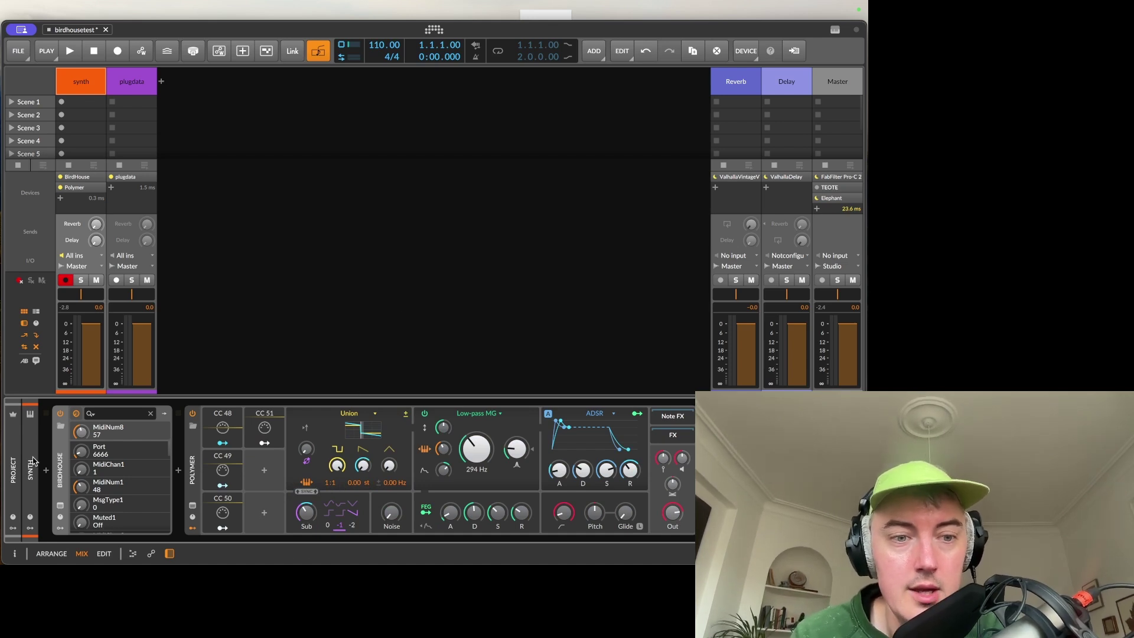
left_click(60, 505)
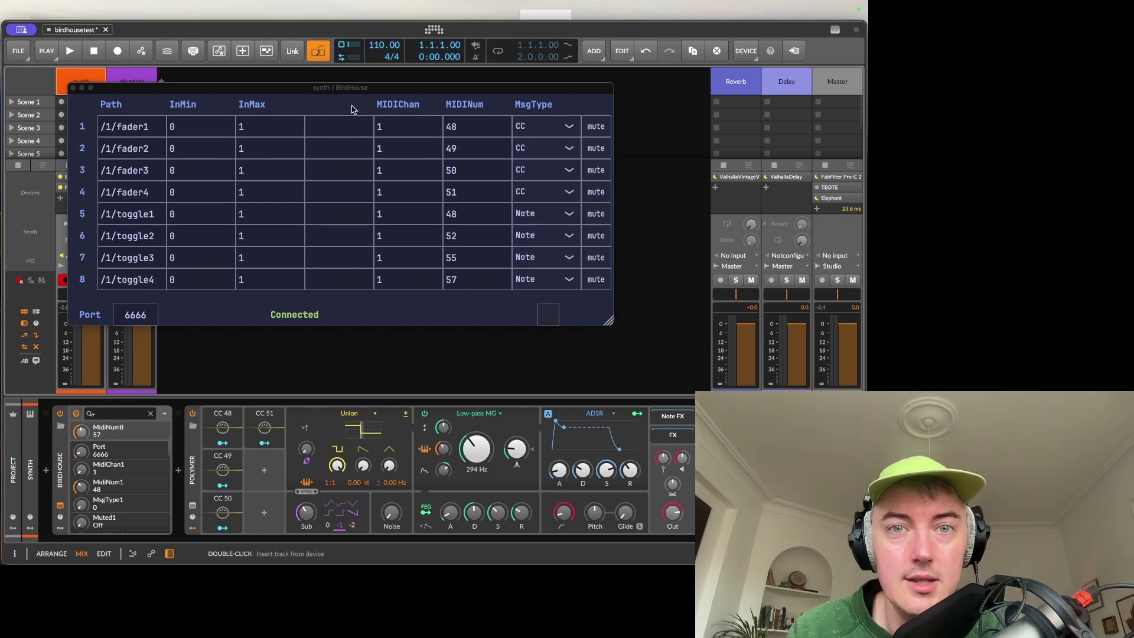
left_click(391, 126)
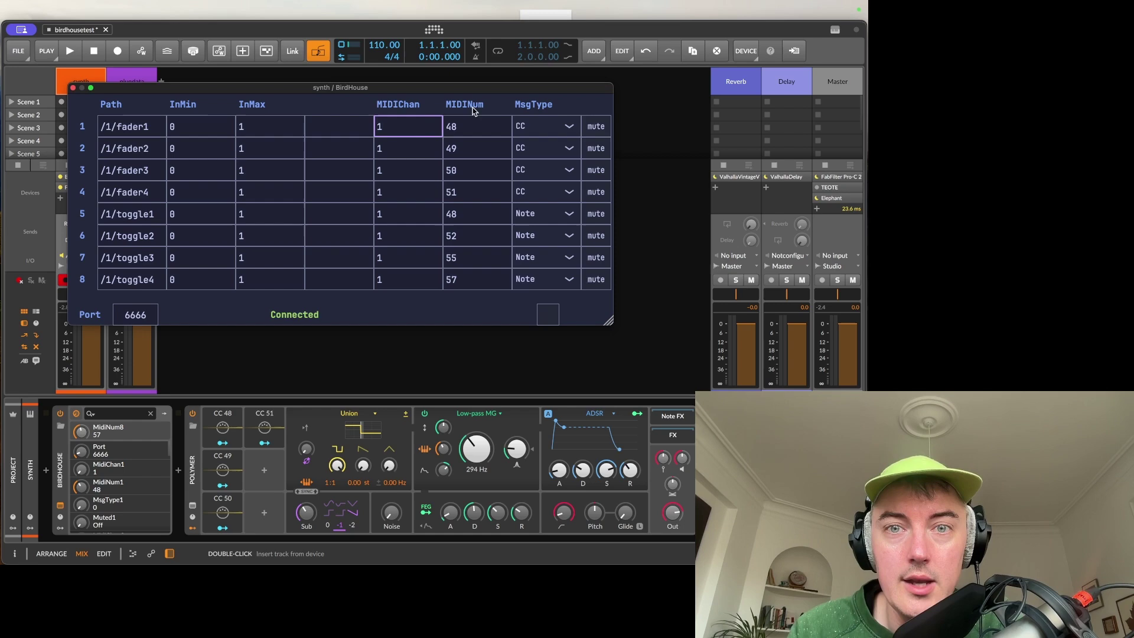
left_click(469, 128)
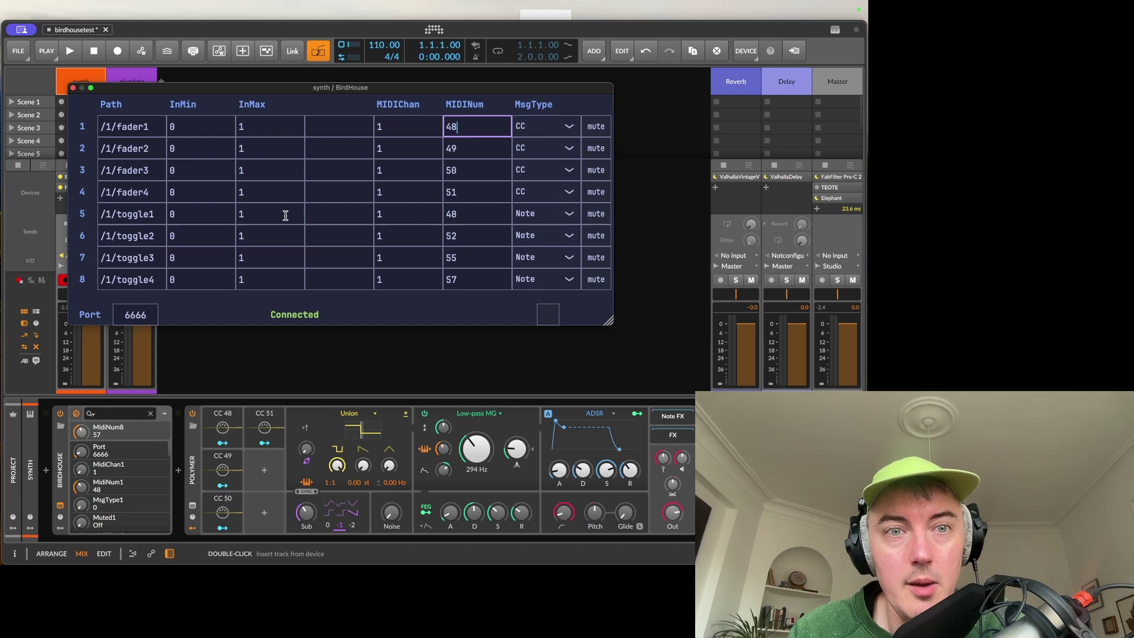
left_click(177, 214)
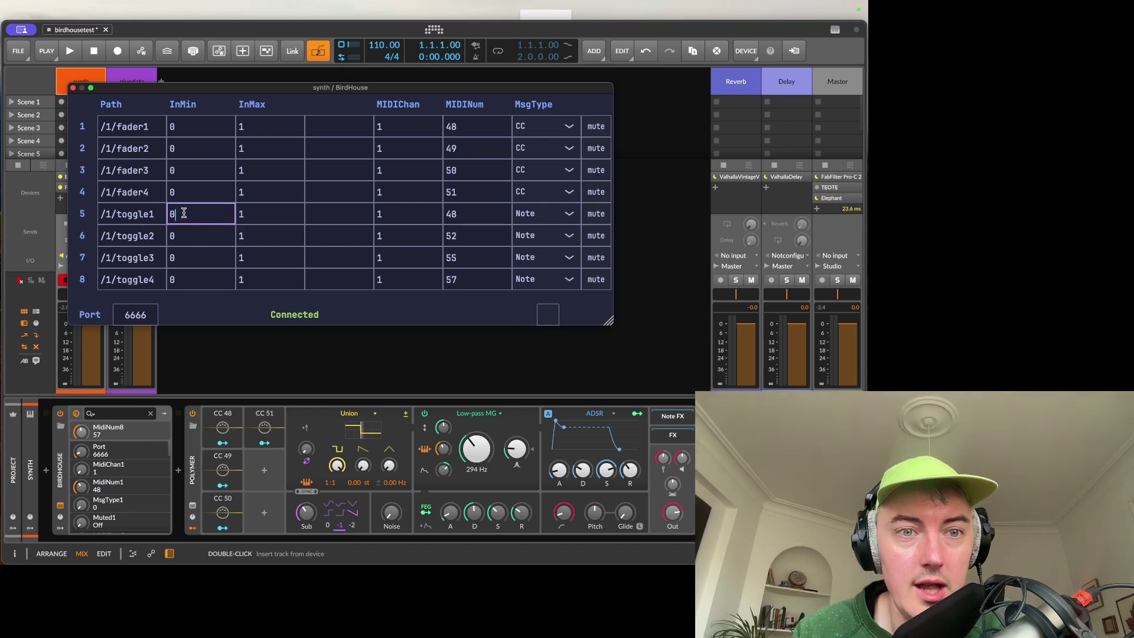
left_click_drag(167, 213, 199, 210)
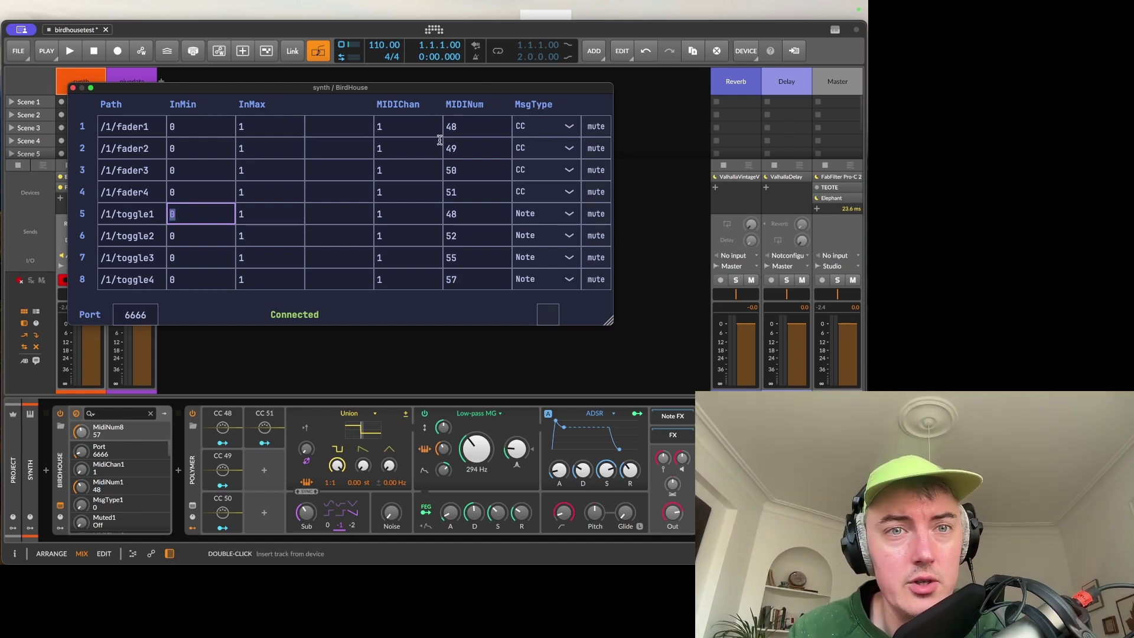
left_click(248, 126)
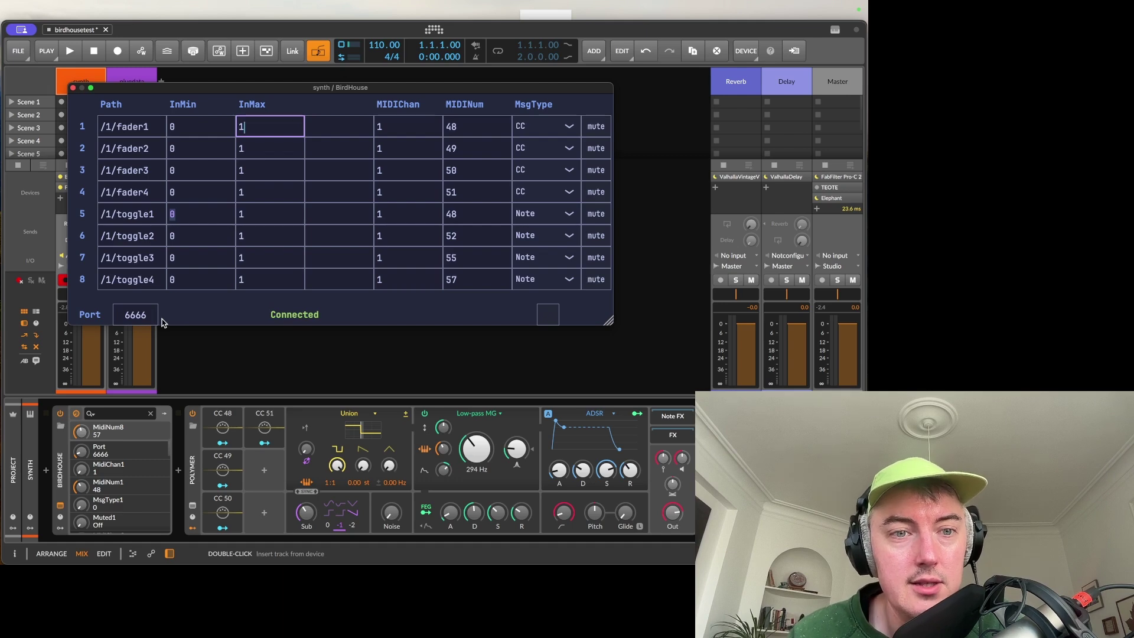
- Highlight the OSC port 6666 and the /1/fader1 path in BirdHouse's mapping table
left_click(151, 316)
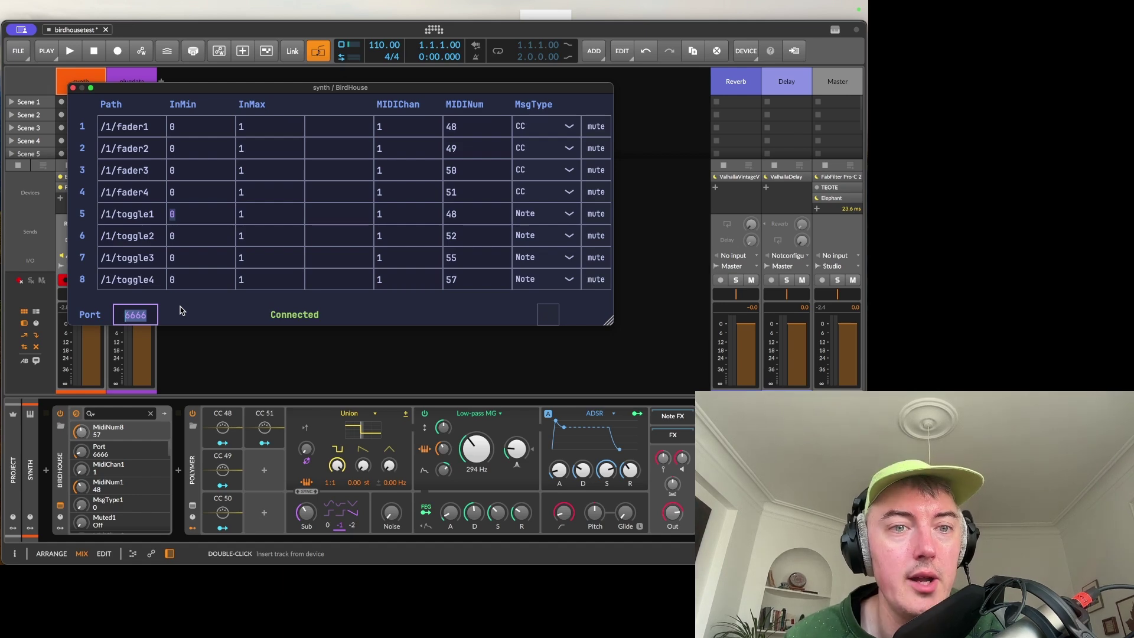
double_click(151, 313)
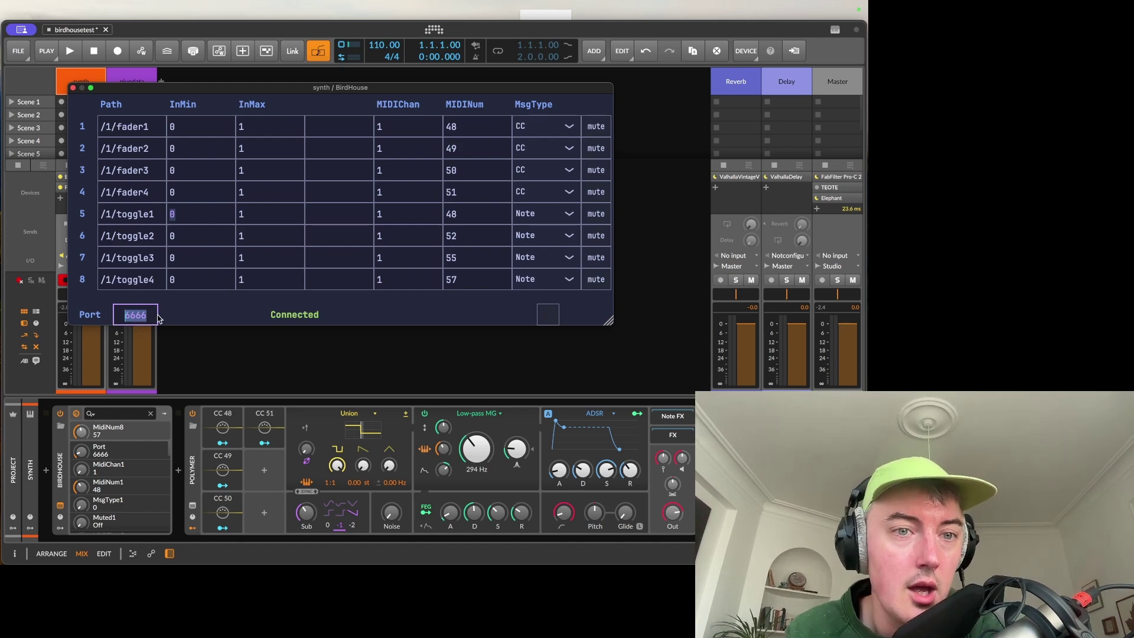
left_click(153, 125)
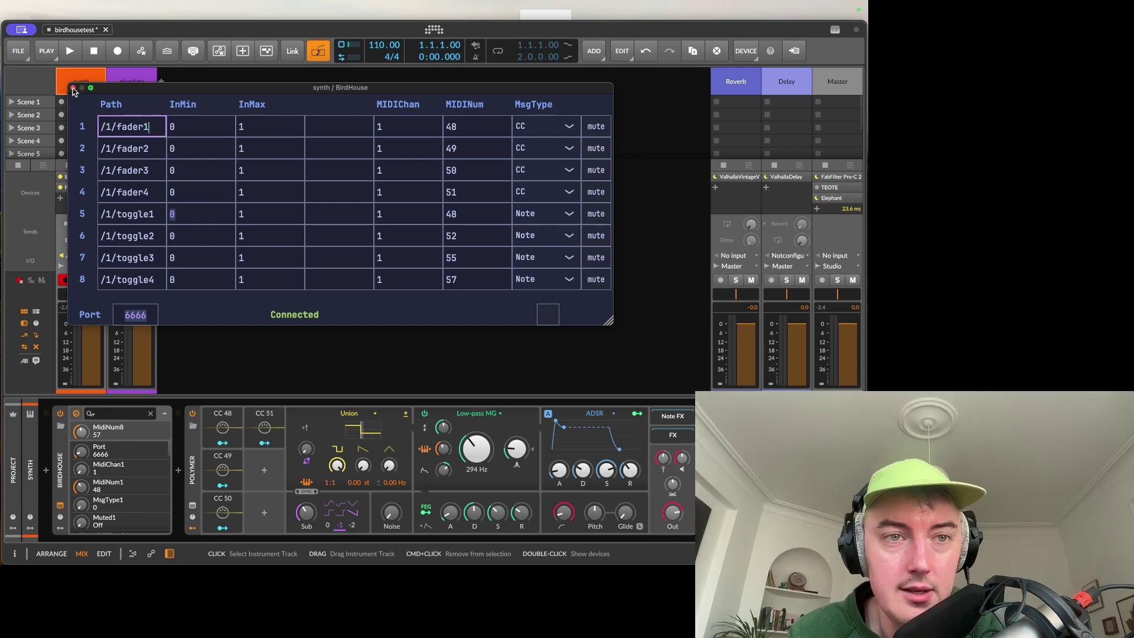
- Close the BirdHouse mapping window and bring up the birdhouse-plugdata.pd patch in plugdata
left_click(73, 88)
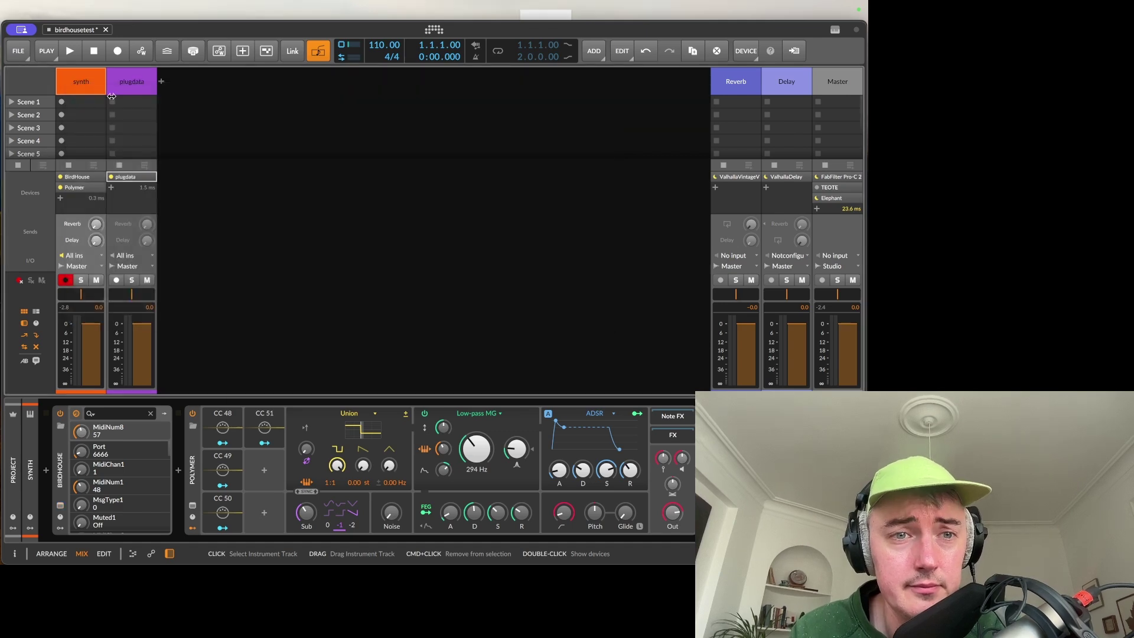
left_click(149, 177)
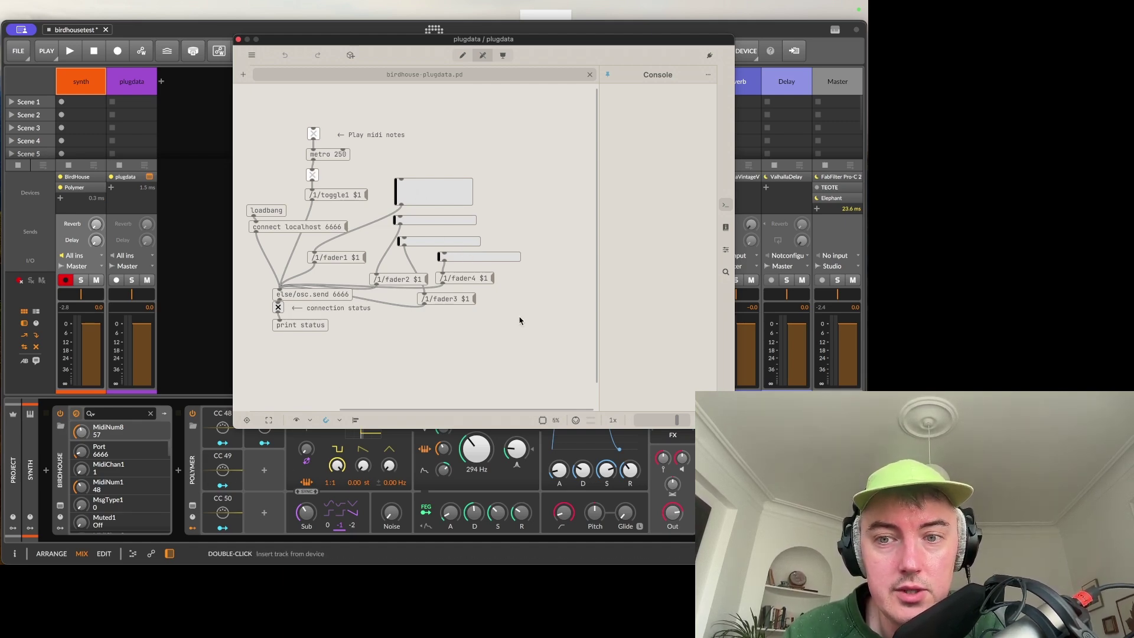
scroll(555, 352, "down", 2)
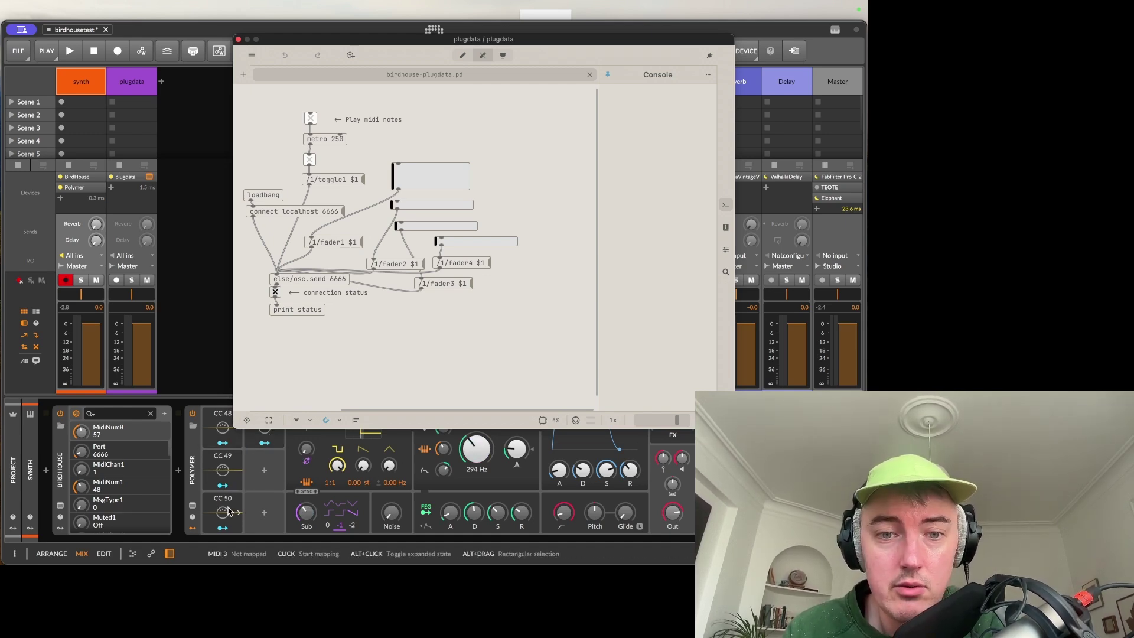
- Move the patch window up, raise the large and third faders, and switch on toggle1
left_click_drag(467, 40, 548, 26)
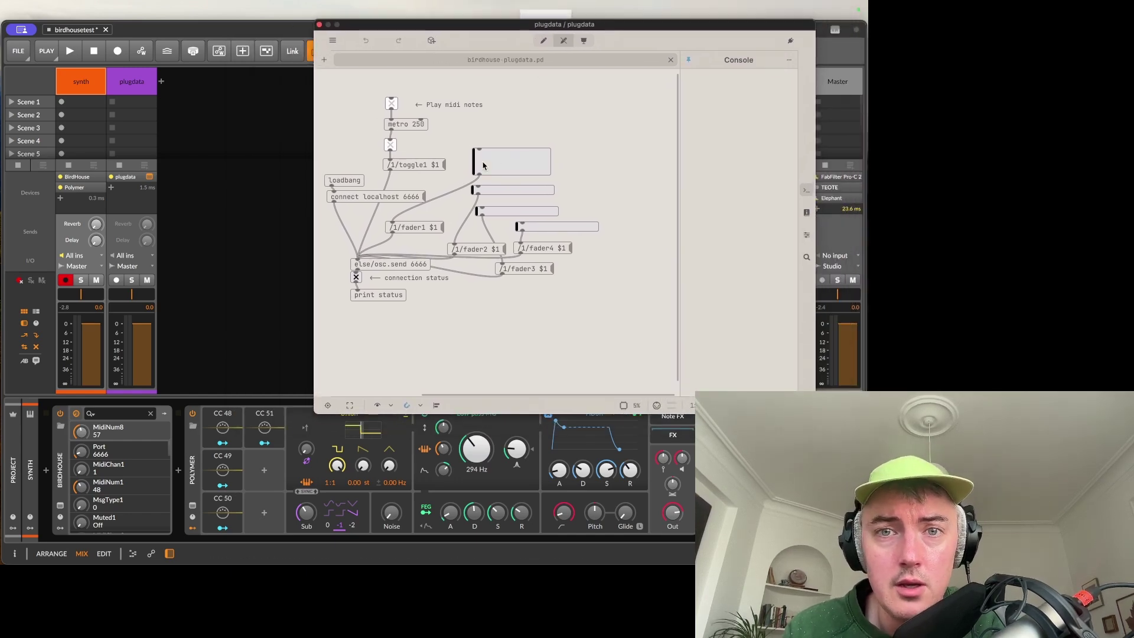
mouse_move(508, 160)
left_mouse_down()
mouse_move(499, 152)
mouse_move(520, 166)
mouse_move(565, 162)
mouse_move(525, 162)
left_mouse_up()
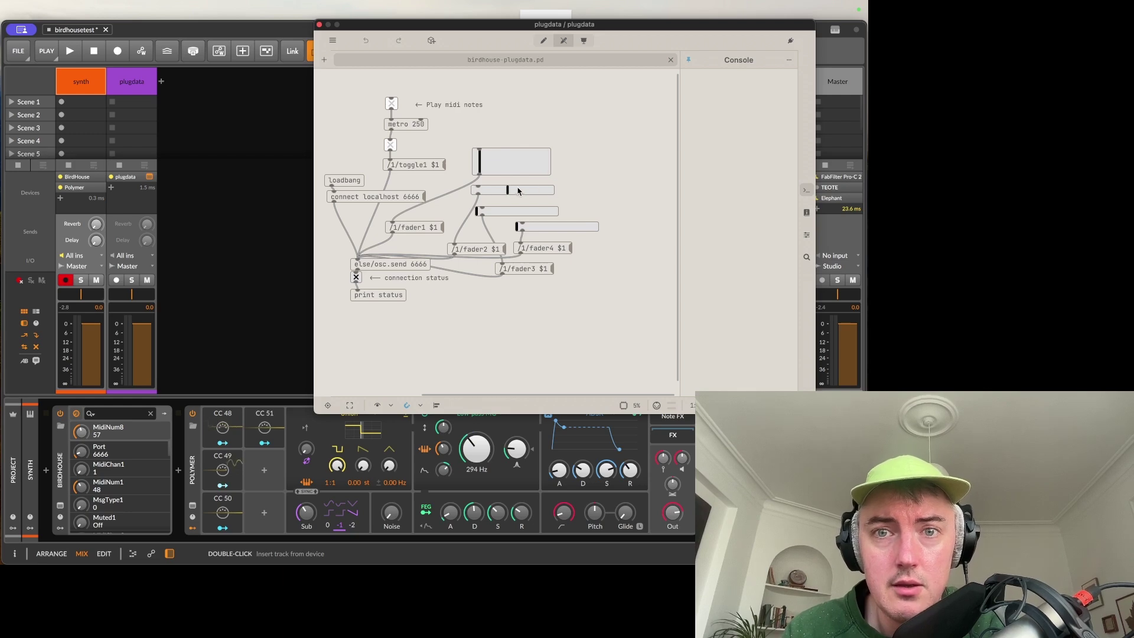
left_click_drag(494, 212, 533, 235)
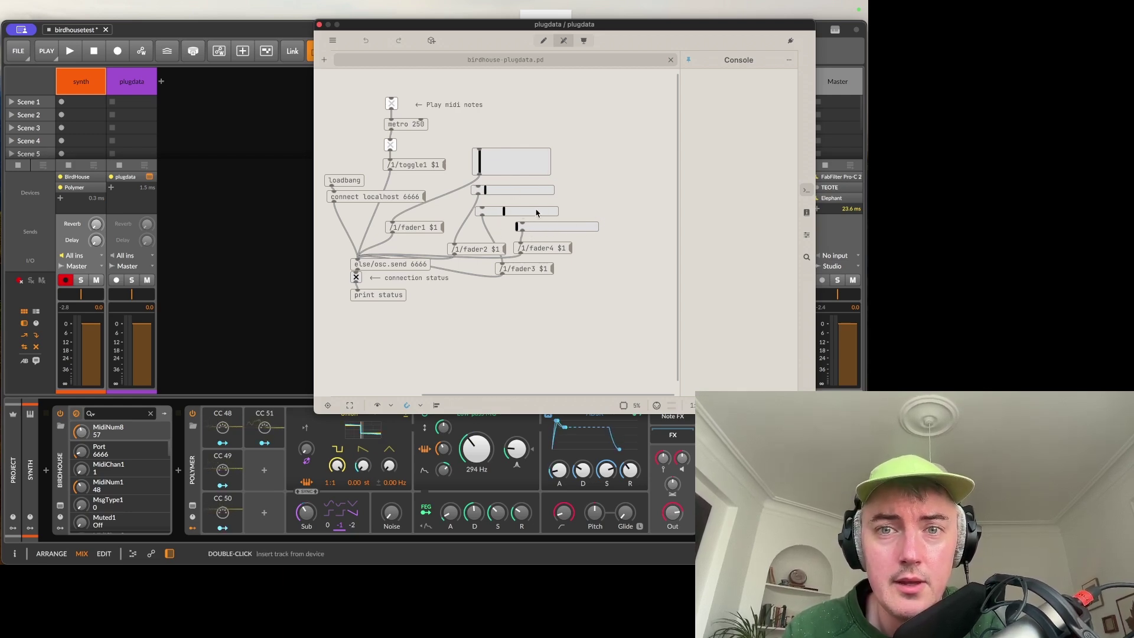
left_click(391, 145)
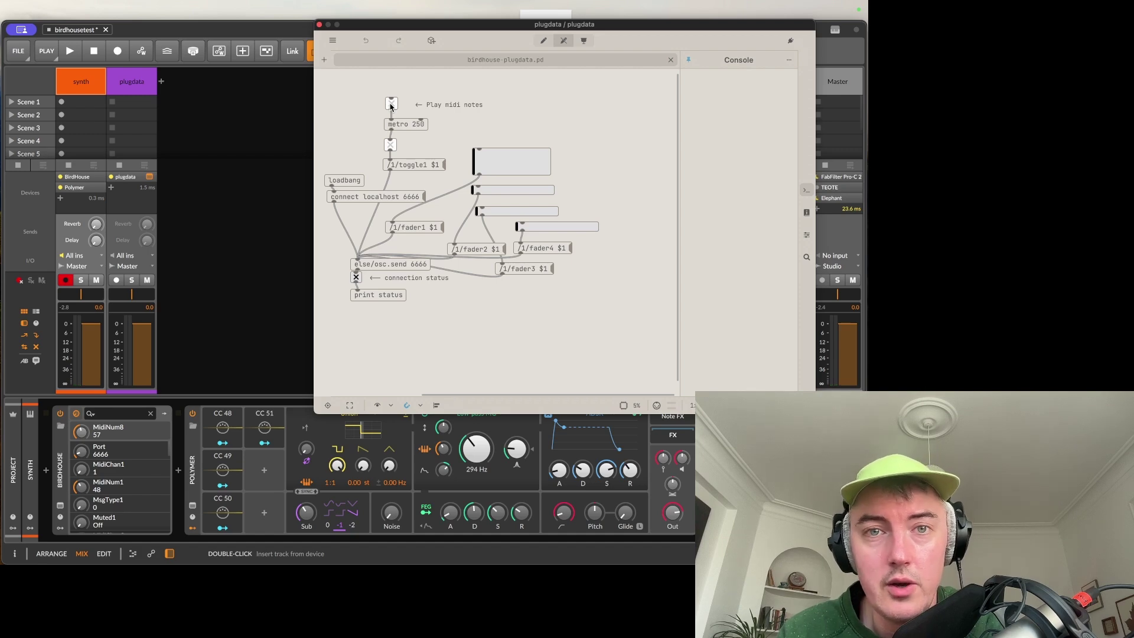
- Turn on 'Play midi notes' and sweep the large fader, ending back at zero
left_click(391, 104)
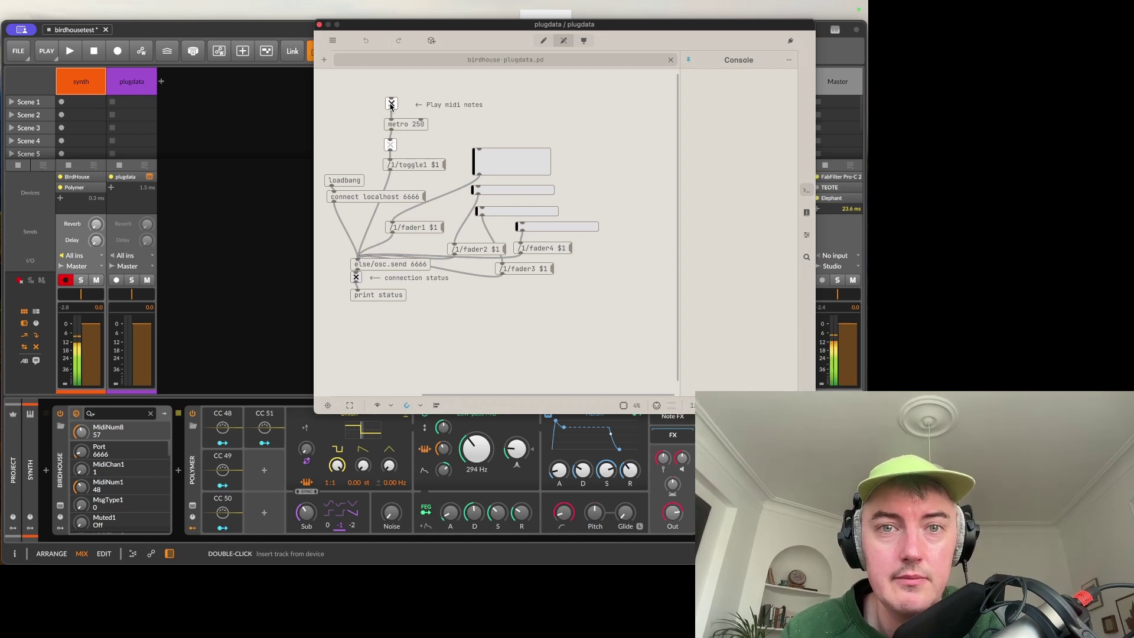
left_click(500, 166)
left_click_drag(500, 166, 552, 212)
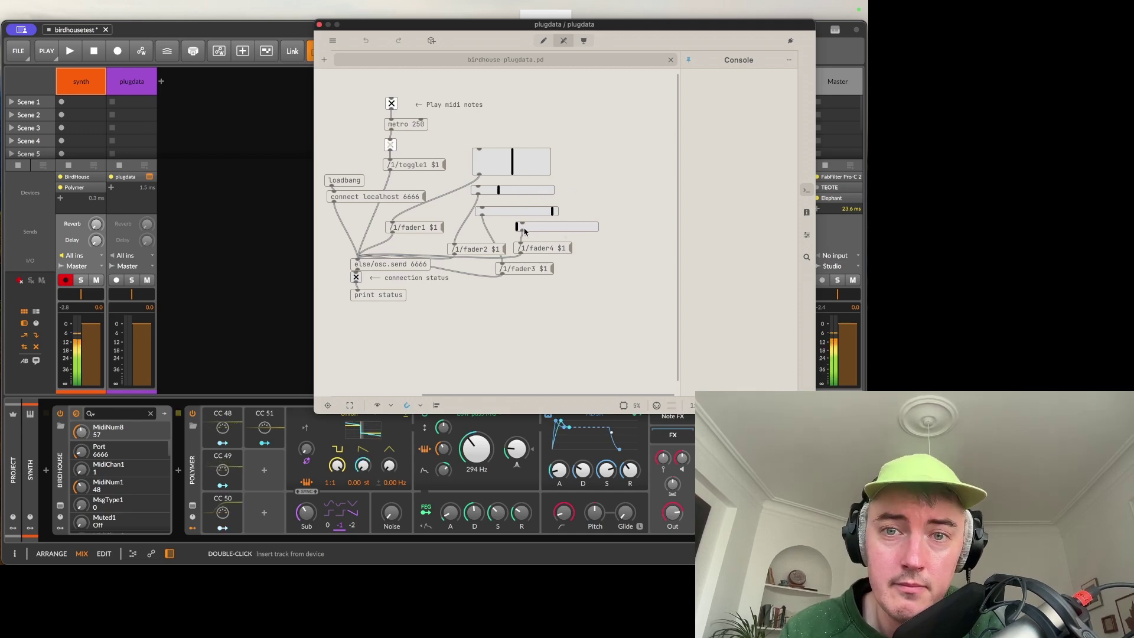
left_click(473, 159)
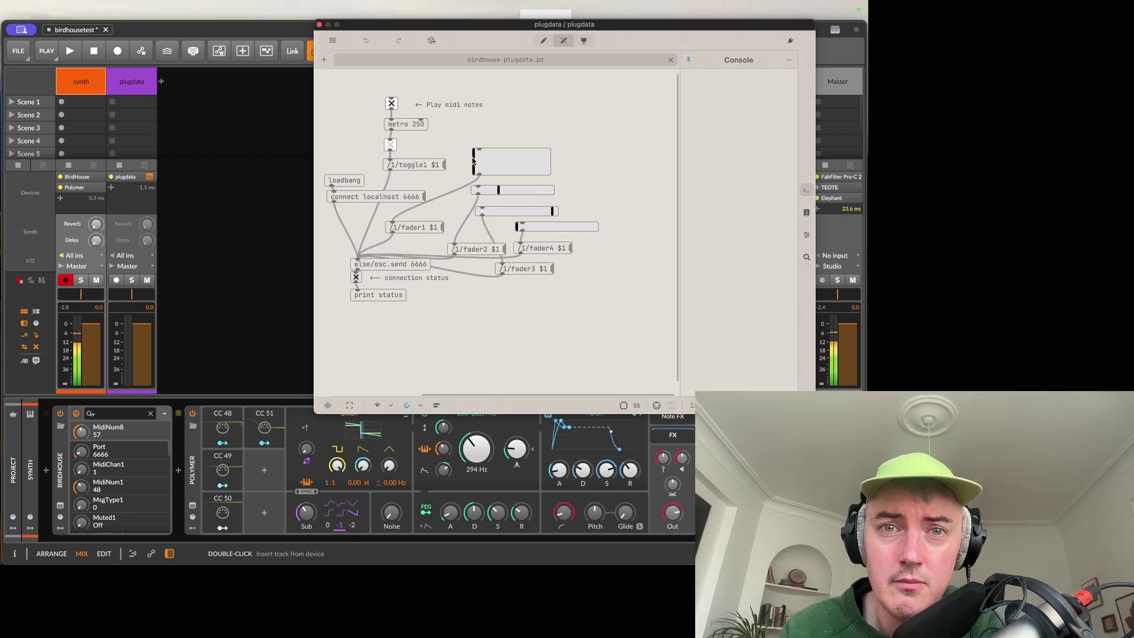
- Place BirdHouse's mapping window below the patch, then raise fader1 and fader4 and trigger toggle1
left_click(59, 505)
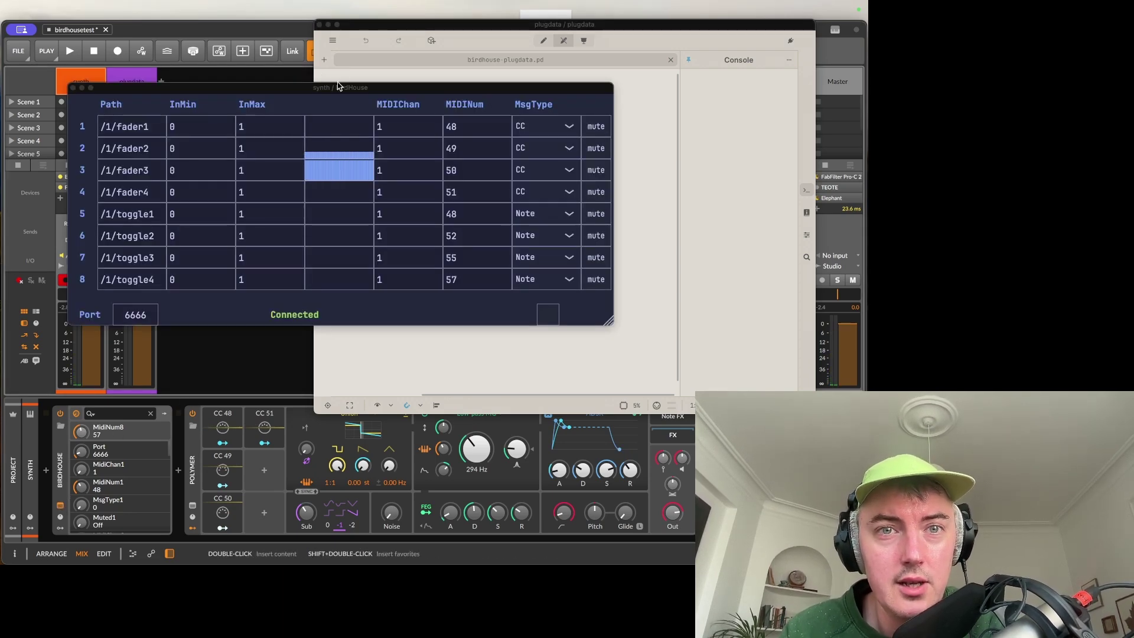
left_click_drag(339, 87, 277, 208)
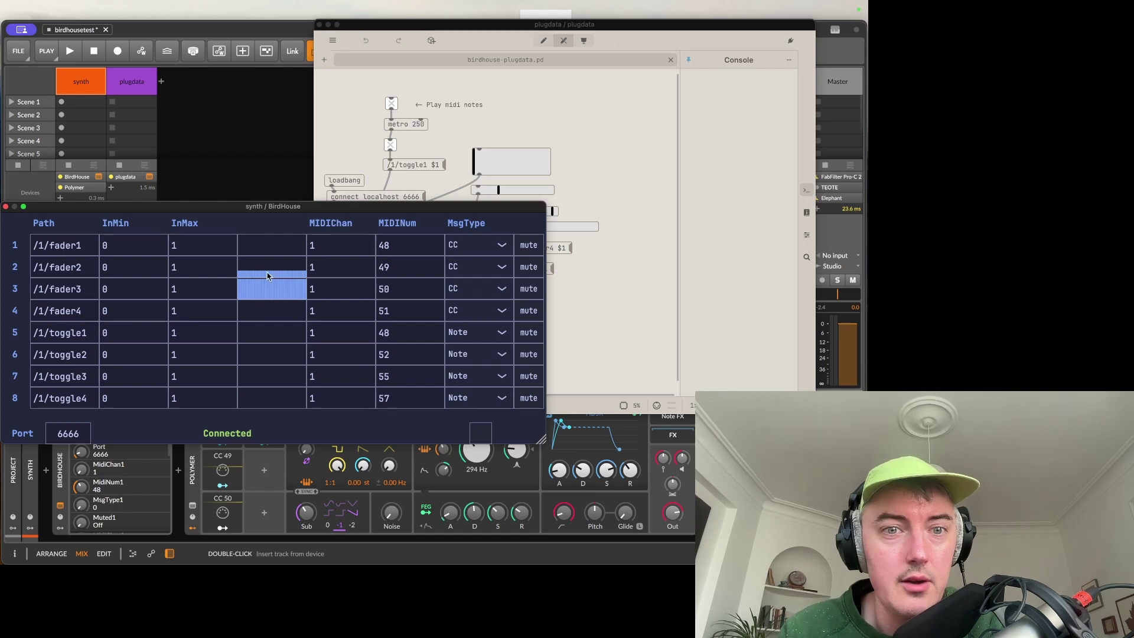
left_click(501, 162)
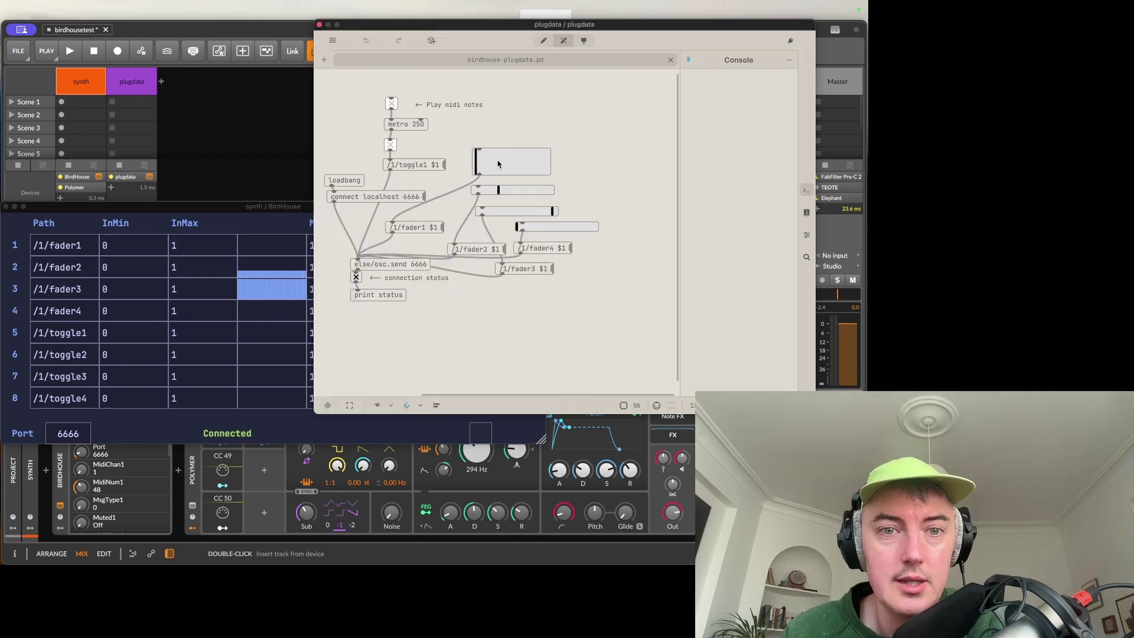
left_click_drag(501, 161, 472, 211)
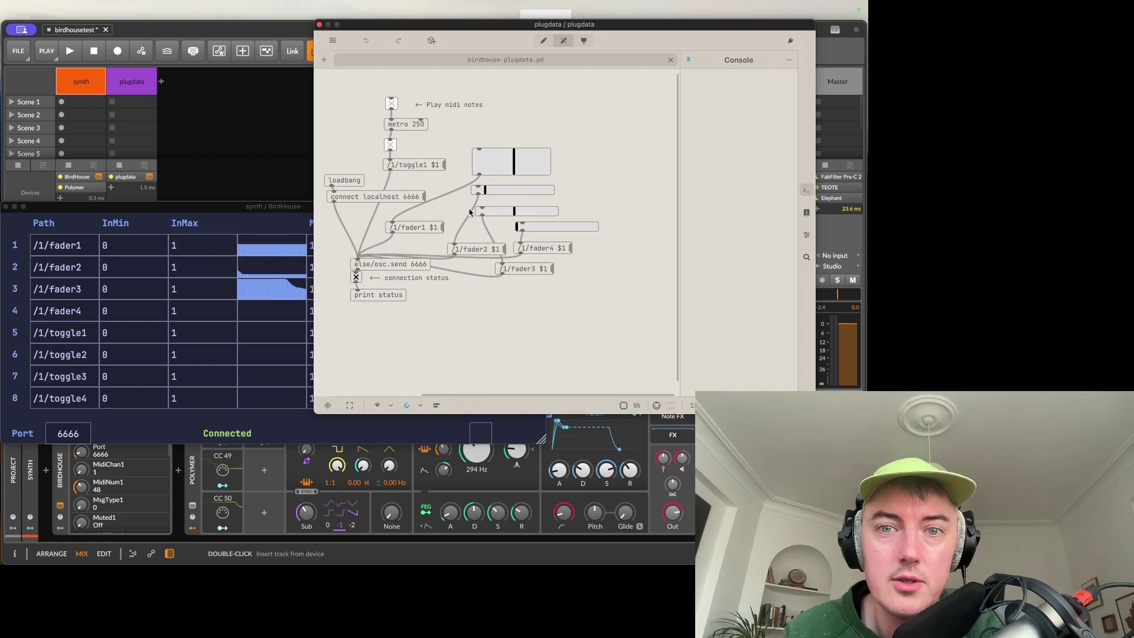
left_click_drag(541, 229, 570, 228)
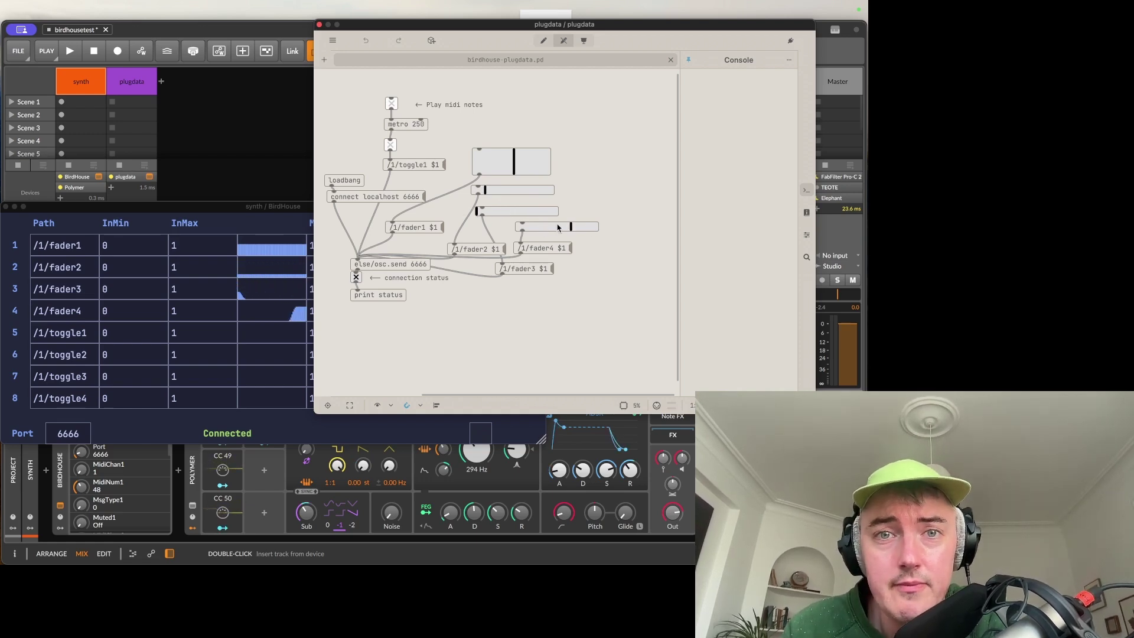
left_click(391, 145)
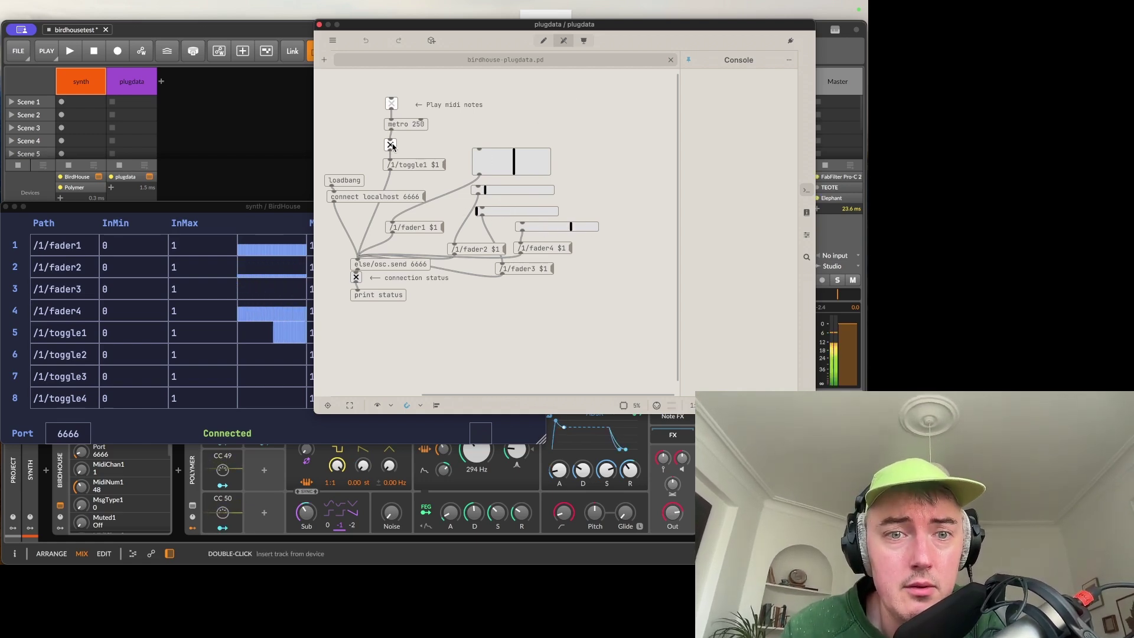